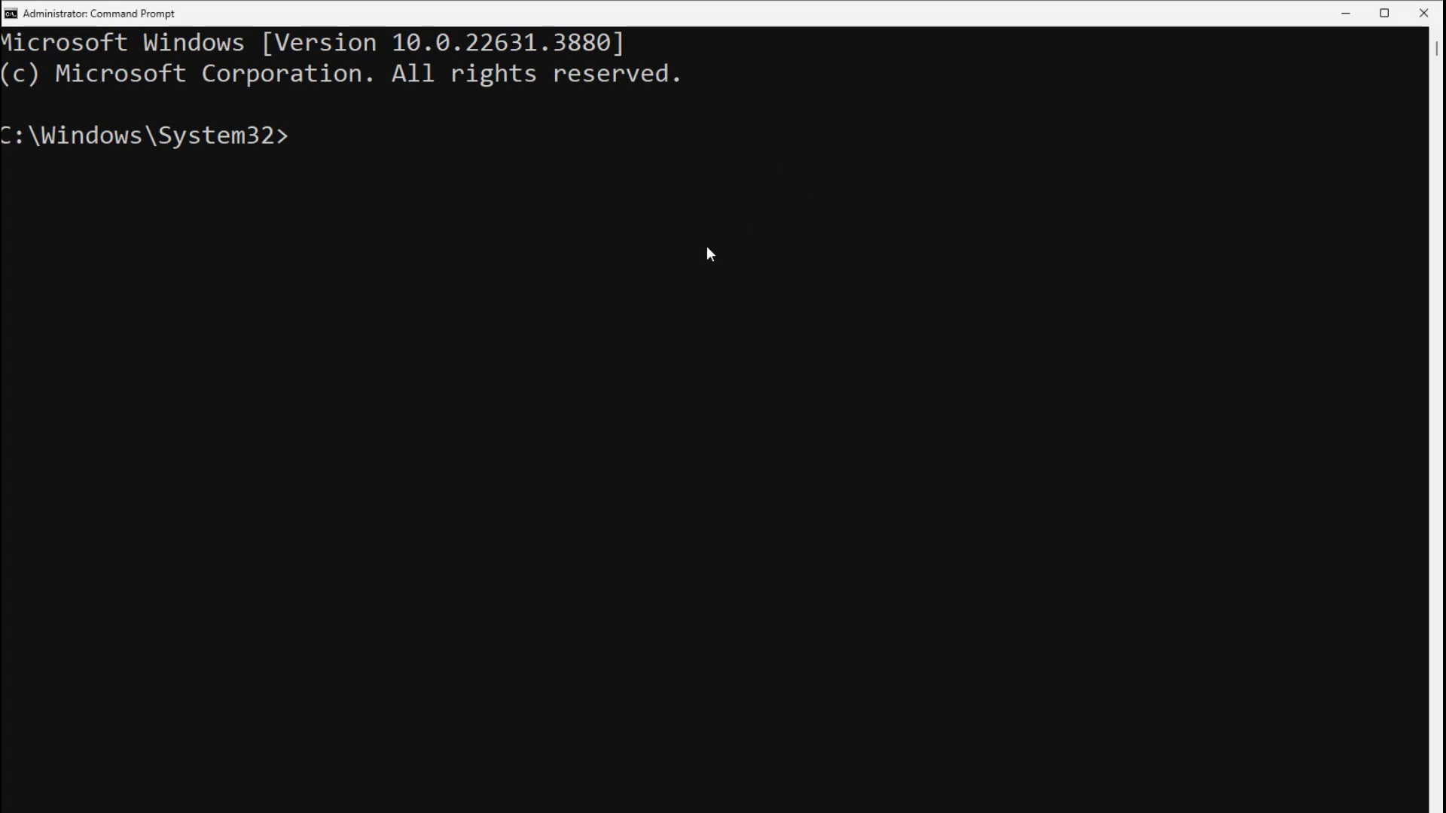
pyautogui.write('choco install microsoft-openjdk')
# Install Microsoft OpenJDK with 'choco install microsoft-openjdk', accepting the script prompt with 'a'
pyautogui.press('Return')
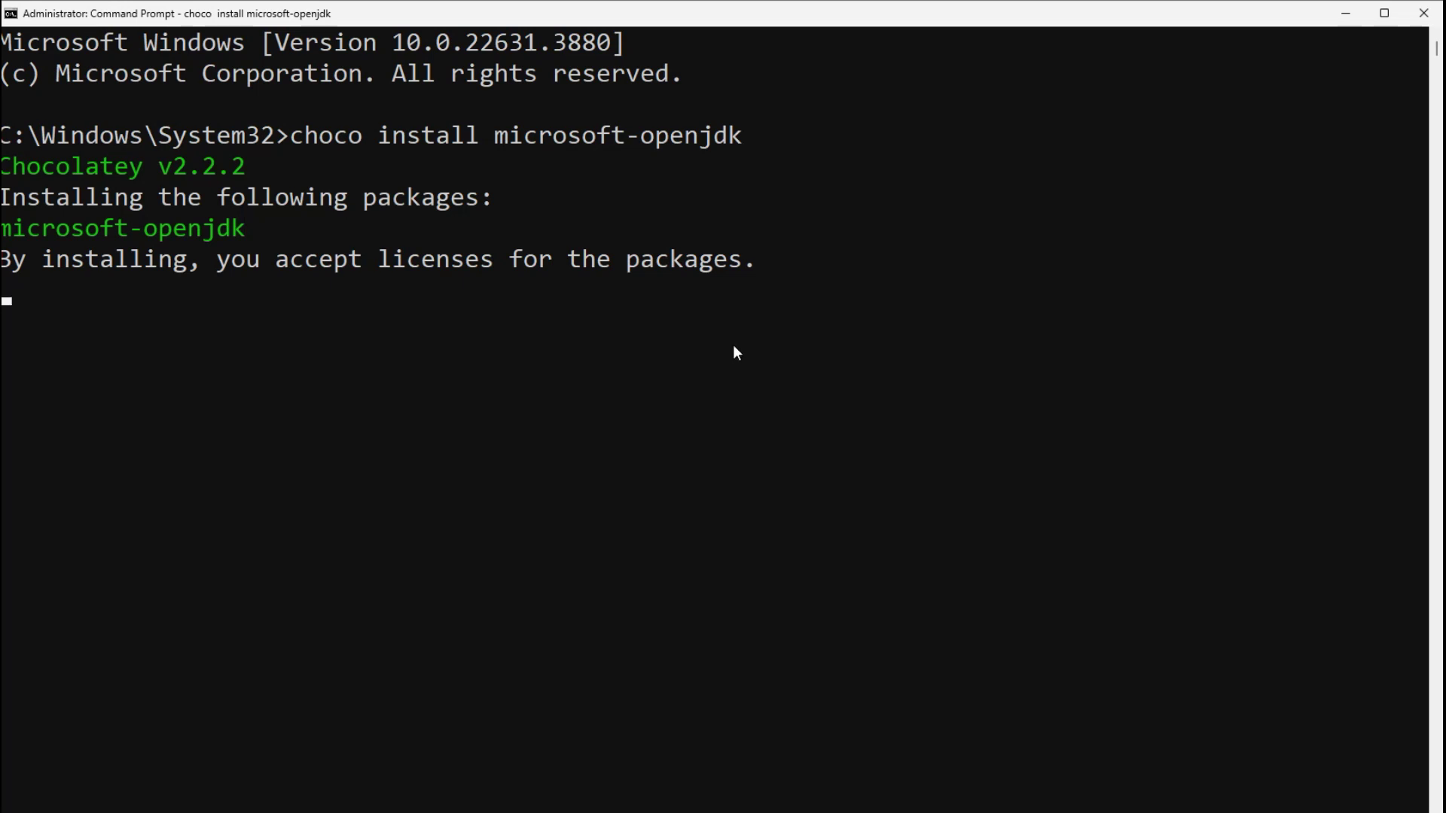
pyautogui.write('a')
pyautogui.press('Return')
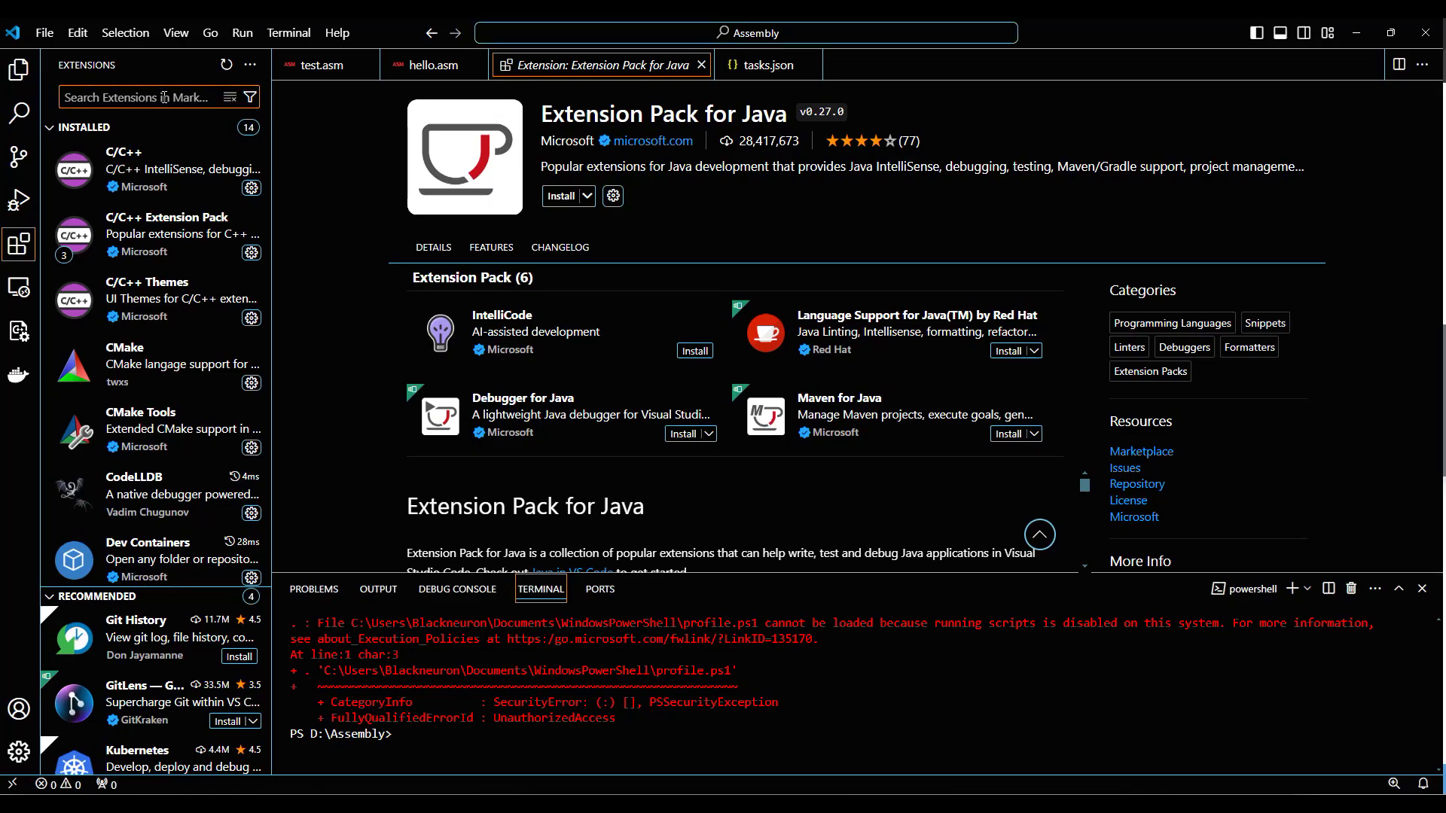
pyautogui.write('java')
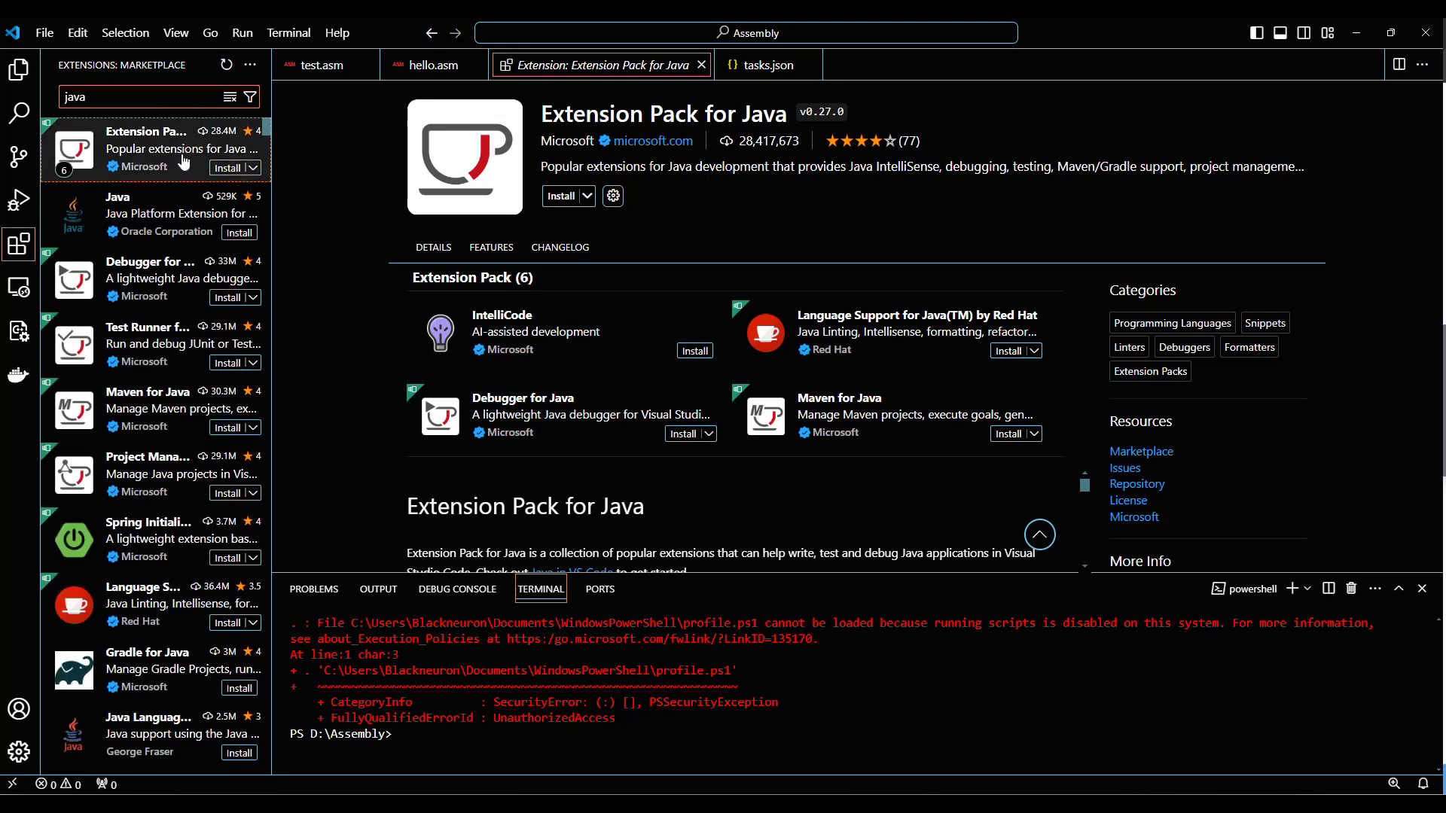
# Install the Extension Pack for Java from the 'java' search results
pyautogui.click(561, 197)
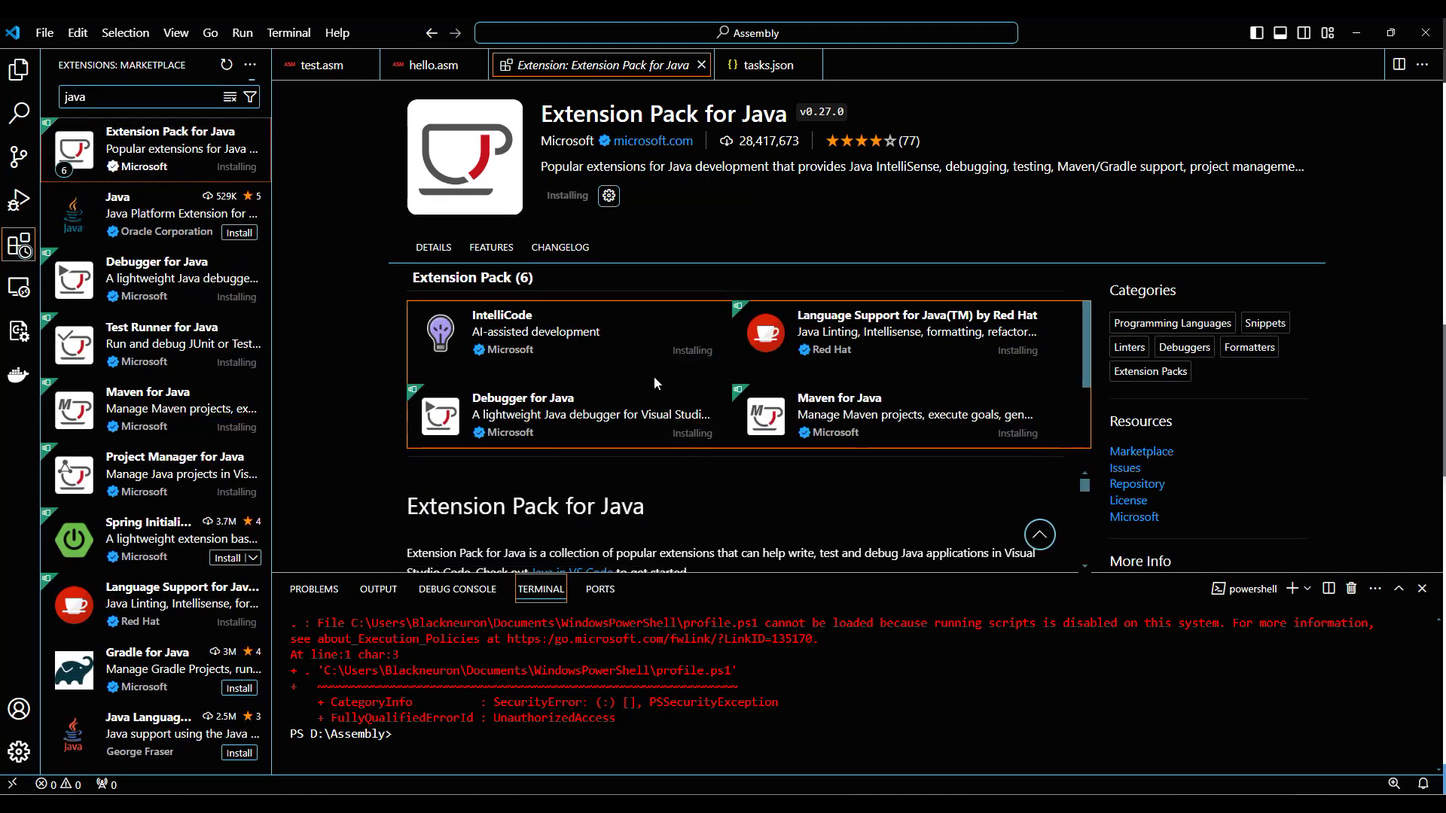
pyautogui.write('spring boot')
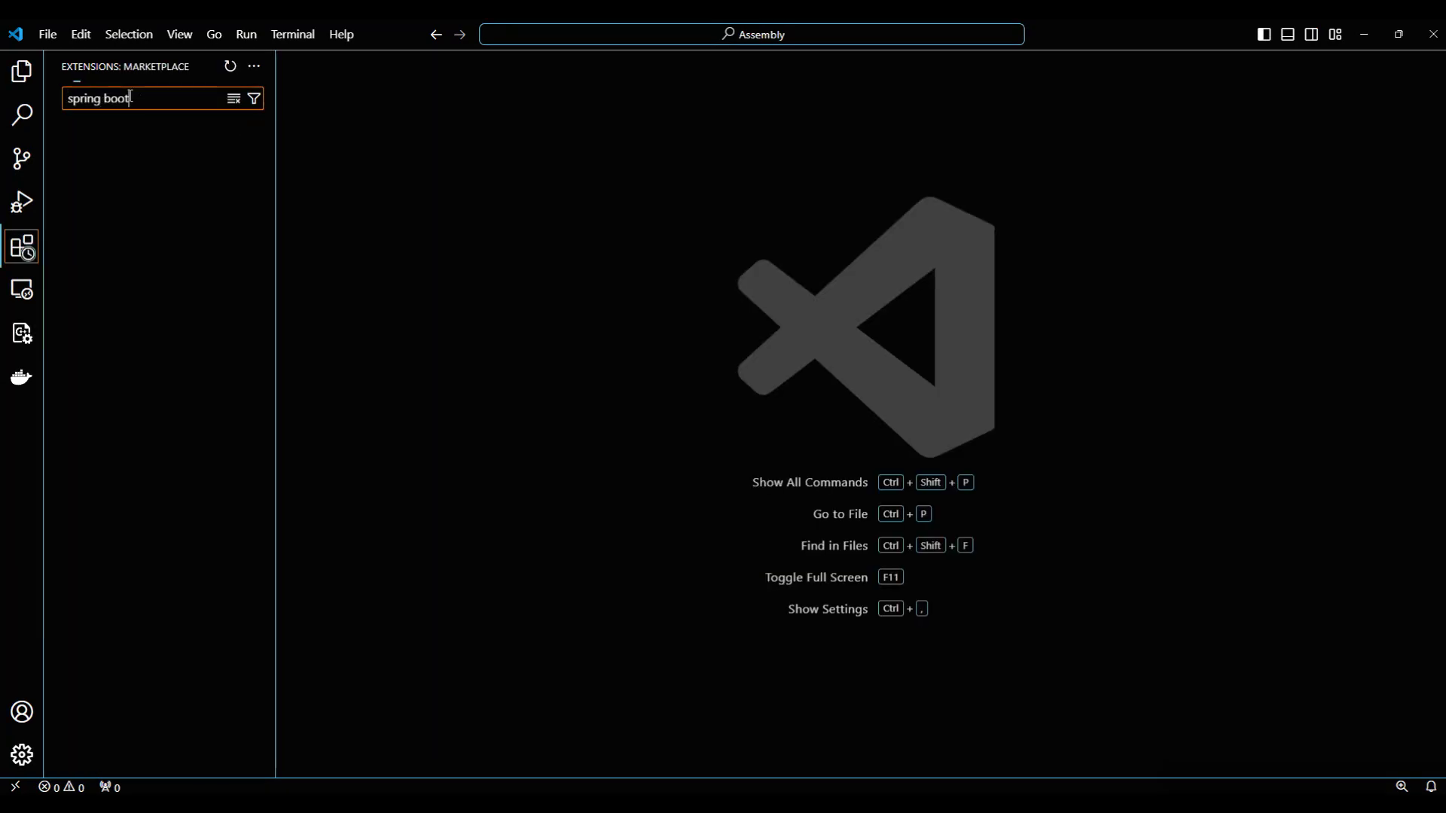
# Install the Spring Boot Extension Pack from its details page
pyautogui.click(161, 282)
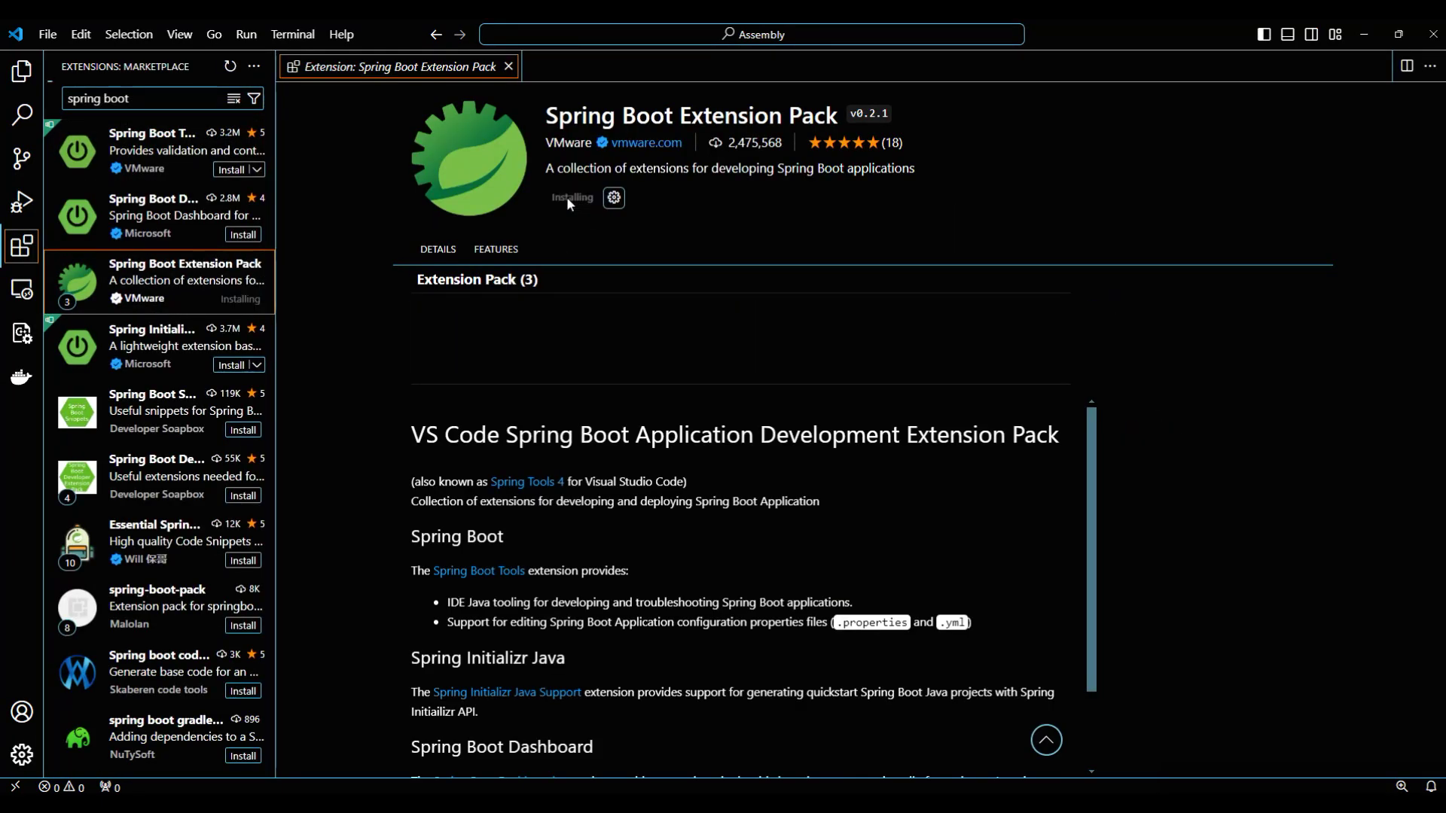
pyautogui.click(566, 197)
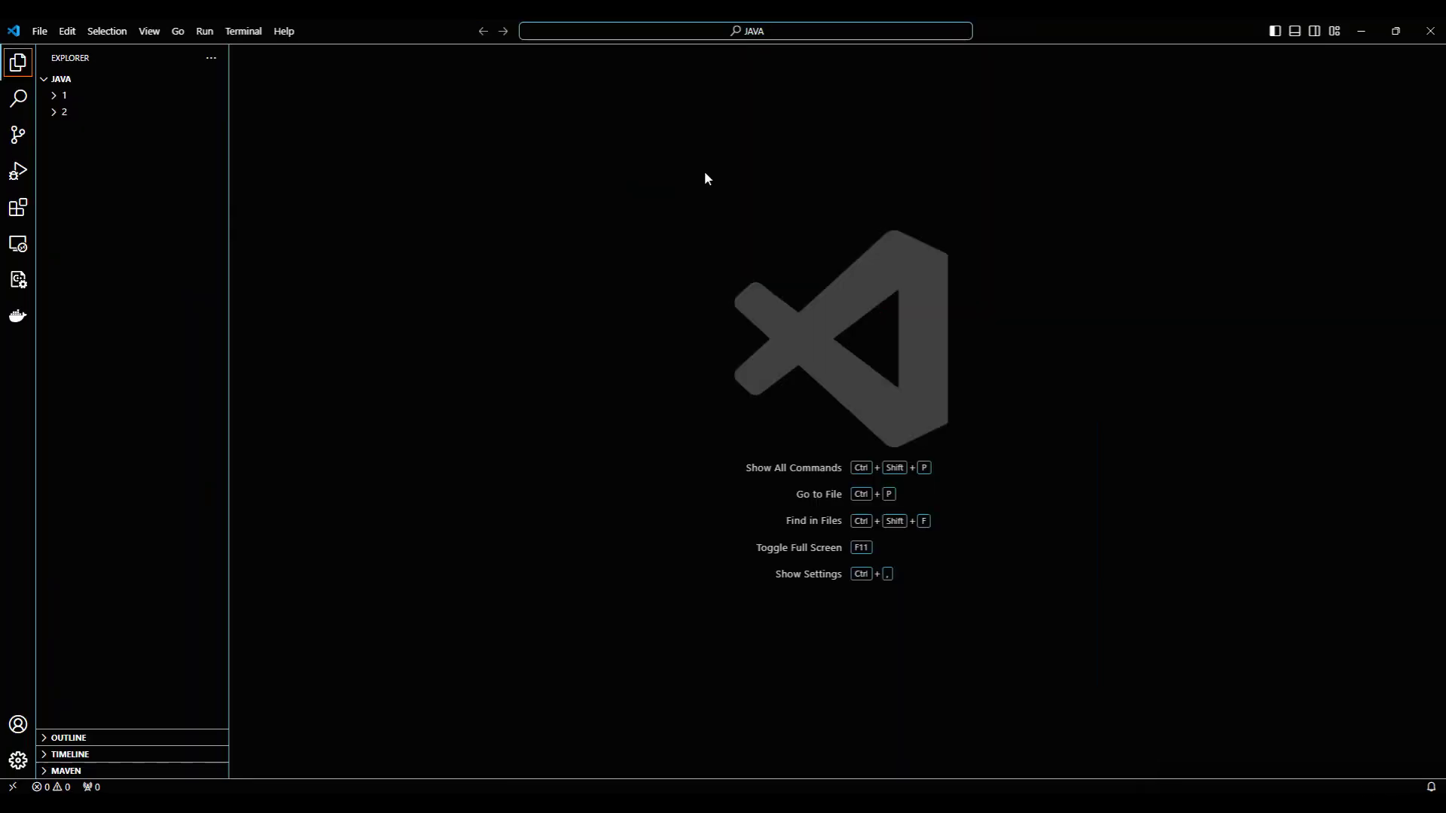
pyautogui.hotkey('ctrl', 'shift', 'p')
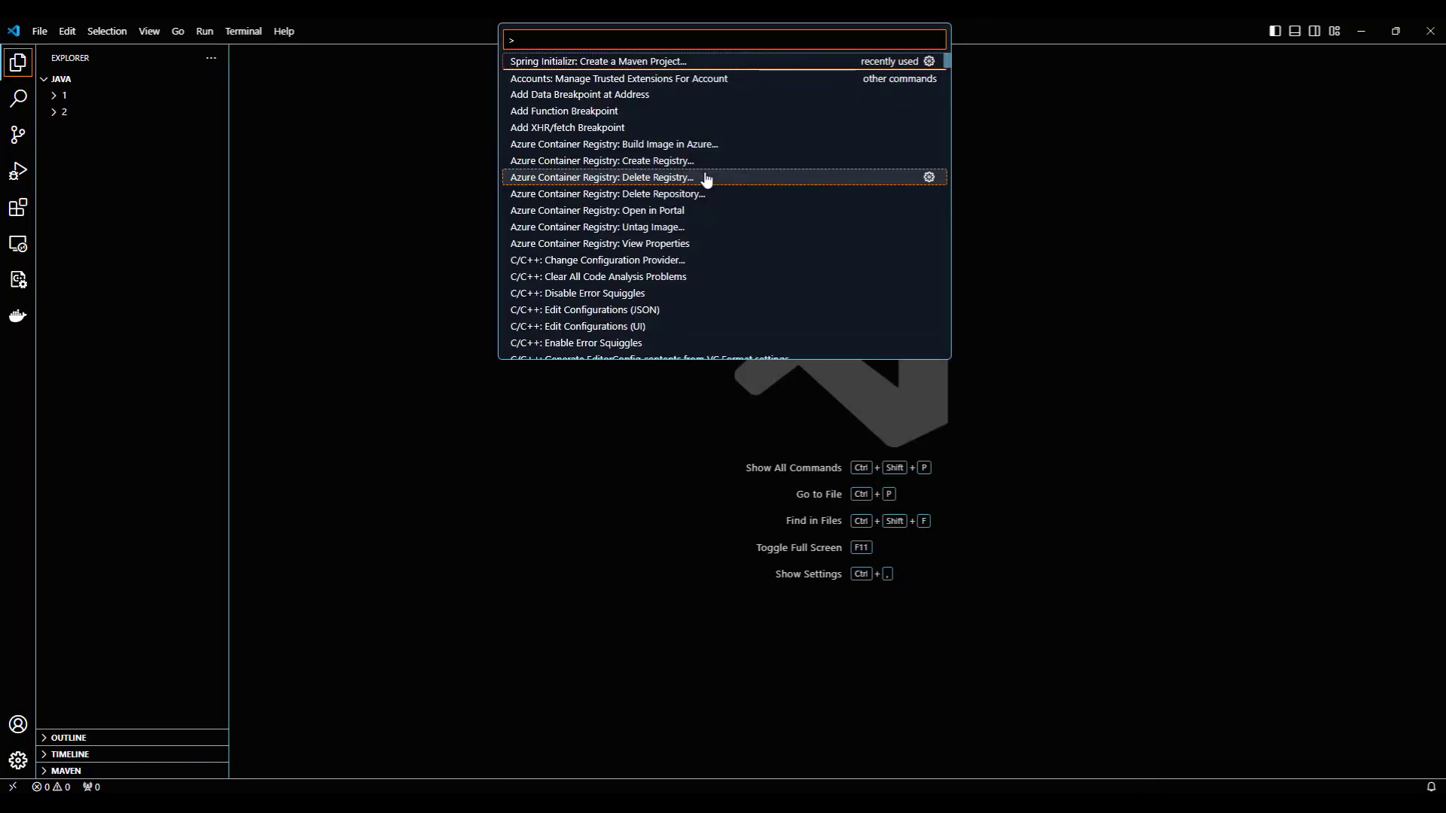
# Configure a Spring Initializr Maven project: Java, default IDs, Jar packaging, Spring Web
pyautogui.click(678, 63)
pyautogui.click(560, 80)
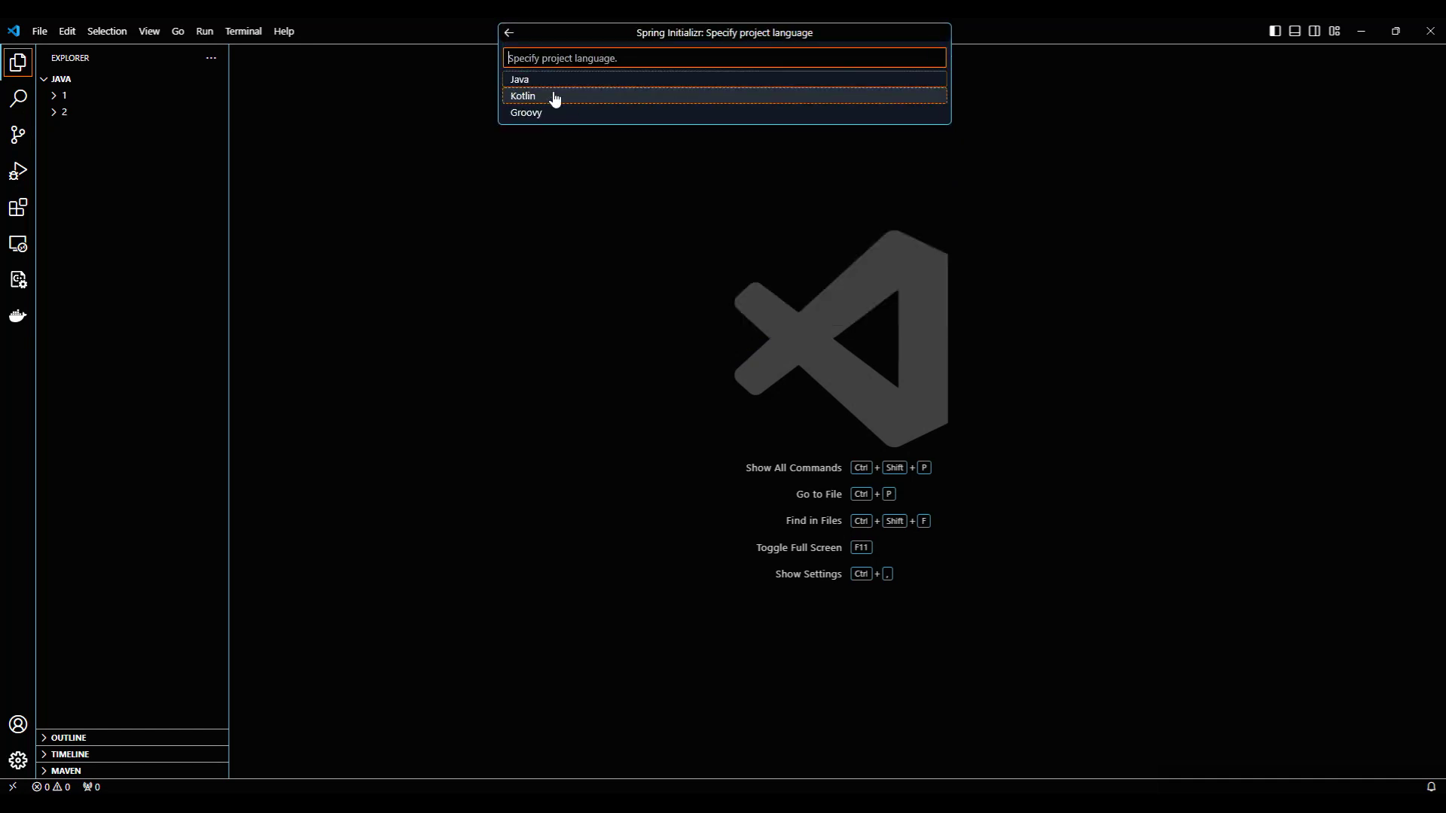
pyautogui.click(547, 79)
pyautogui.press('Return')
pyautogui.press('Return')
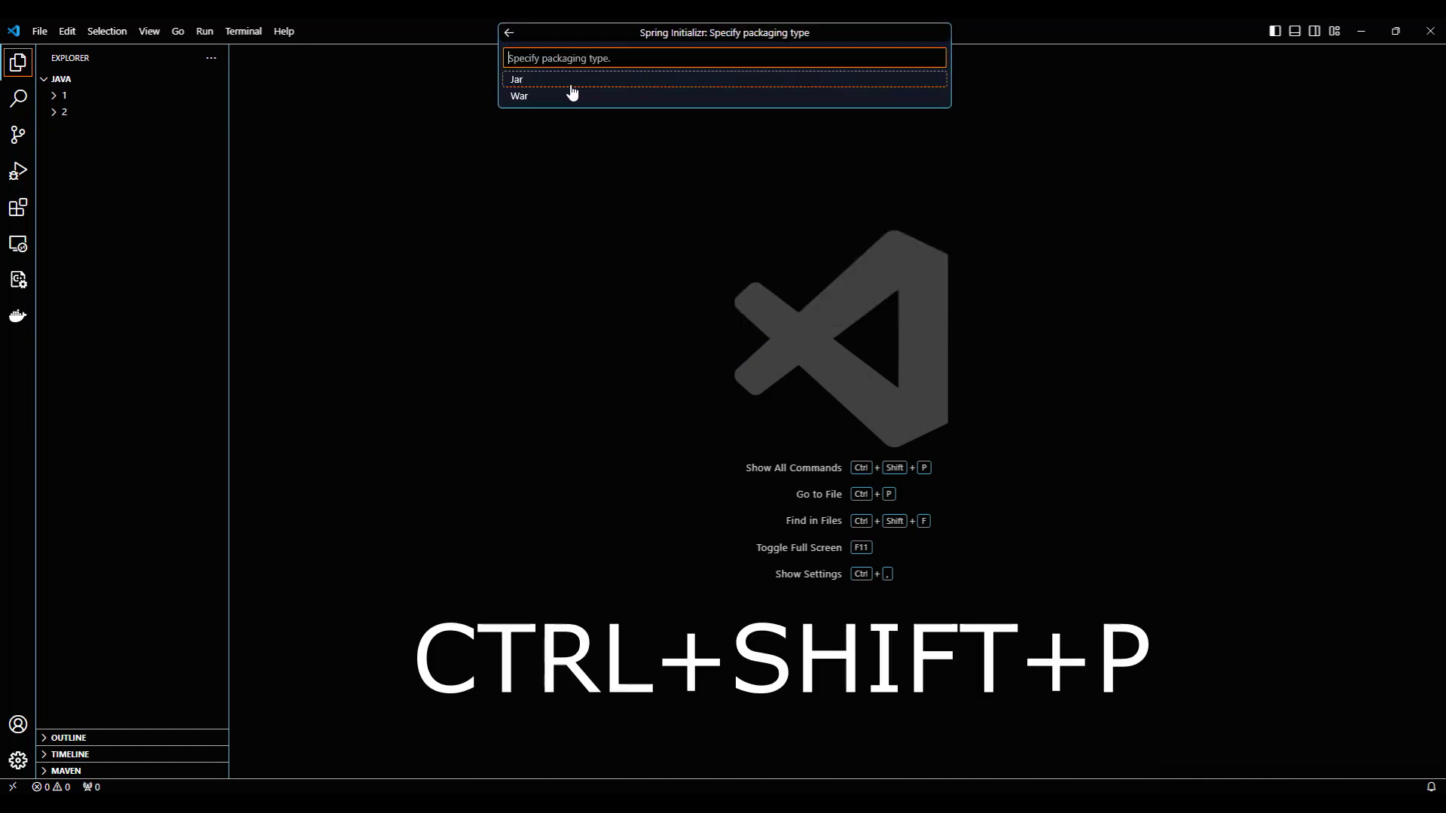
pyautogui.click(571, 81)
pyautogui.click(559, 97)
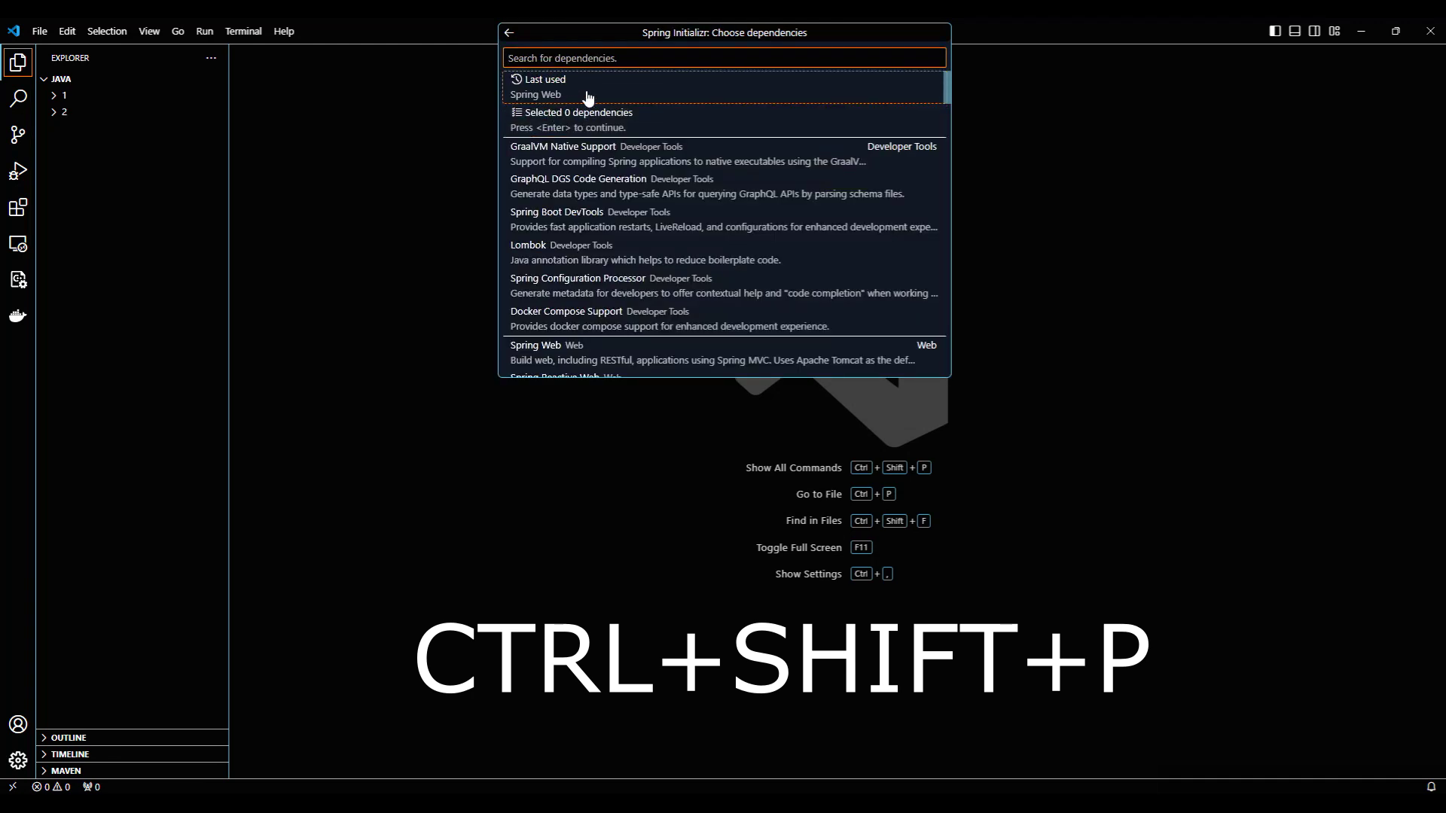
pyautogui.click(580, 102)
# Create folder '3' under JAVA and generate the project into it
pyautogui.rightClick(346, 292)
pyautogui.moveTo(414, 516)
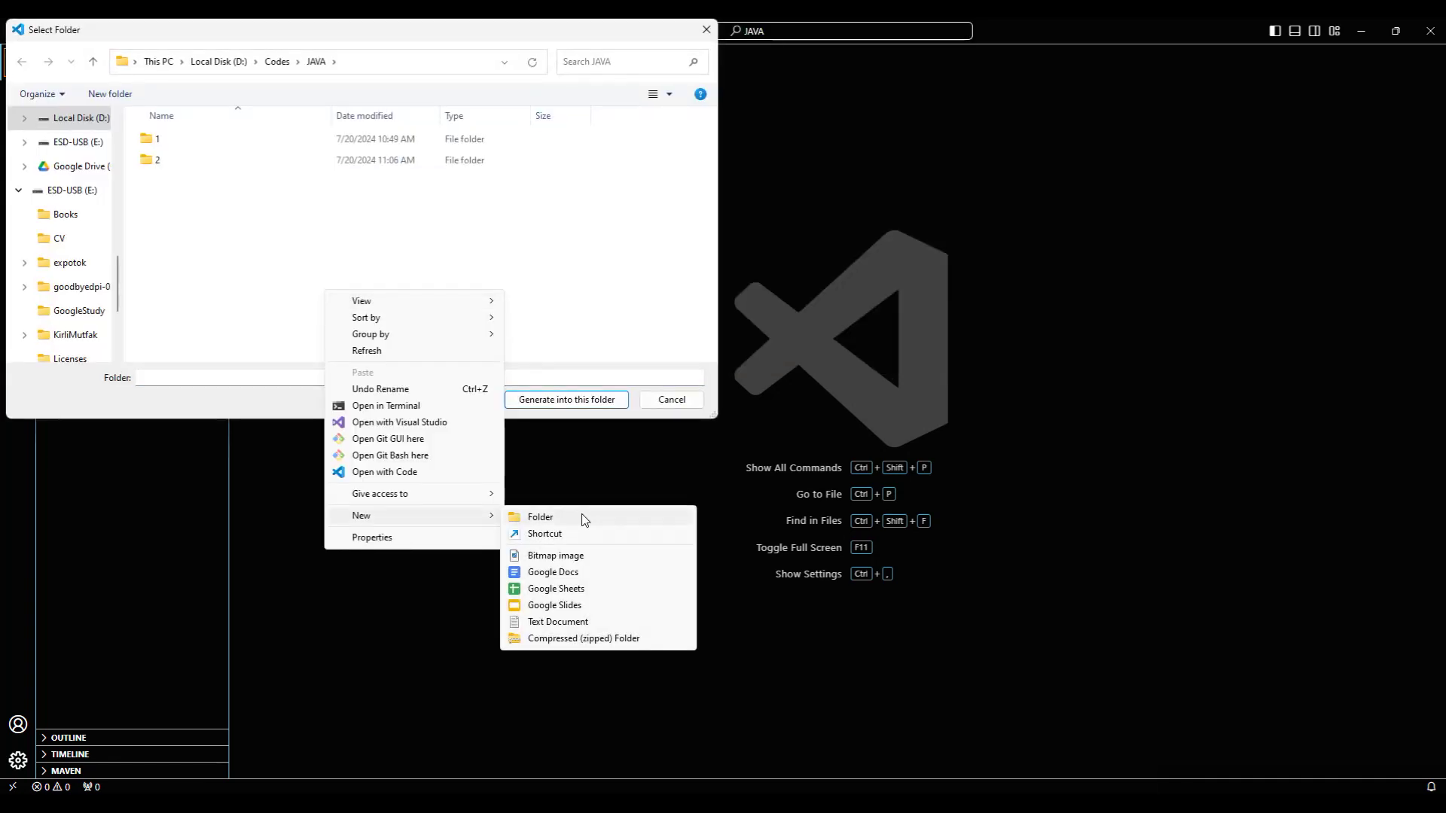
pyautogui.click(581, 517)
pyautogui.write('3')
pyautogui.press('Return')
pyautogui.click(566, 399)
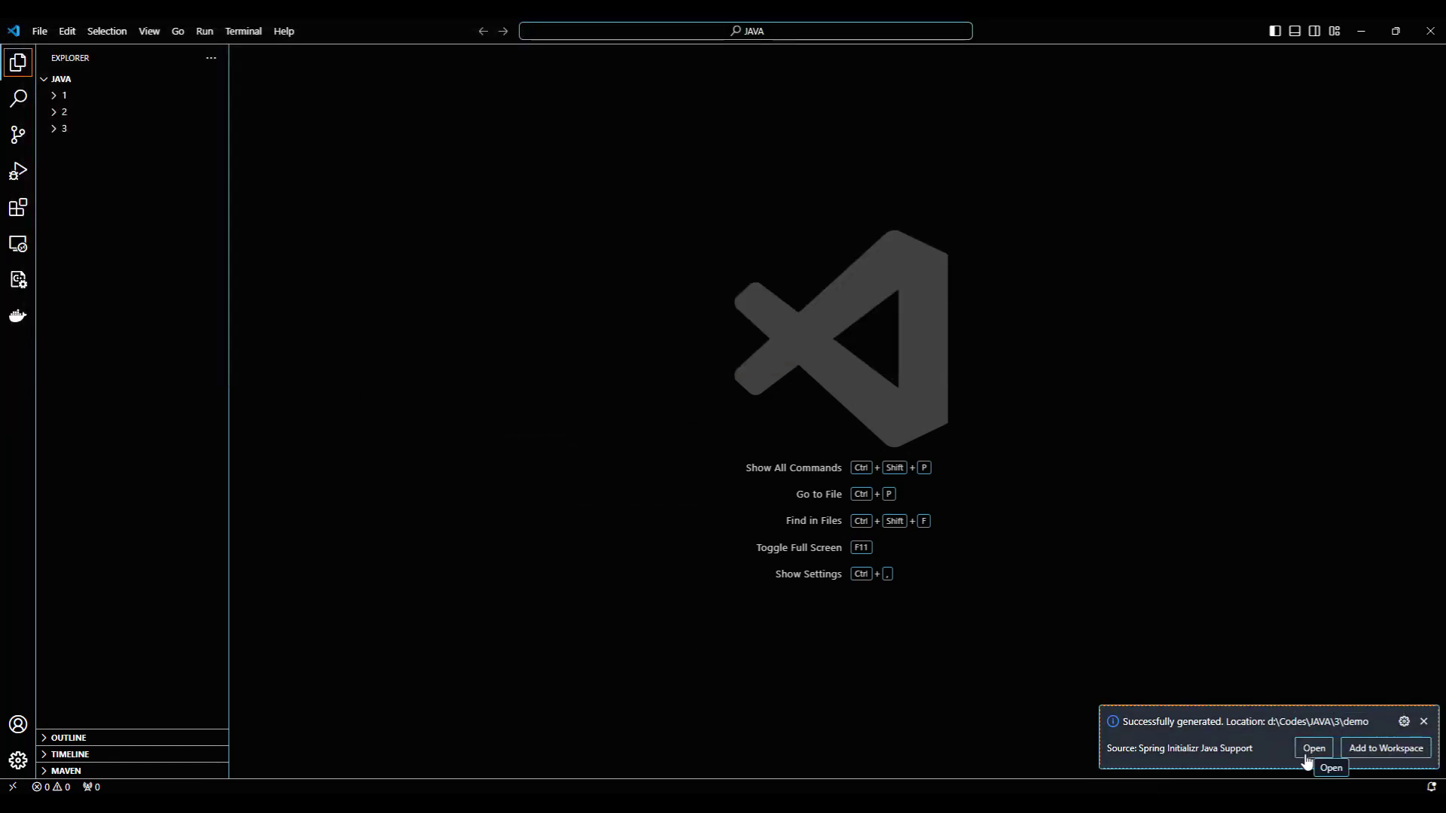
# Open the generated demo project and run it from the Spring Boot Dashboard
pyautogui.click(1315, 749)
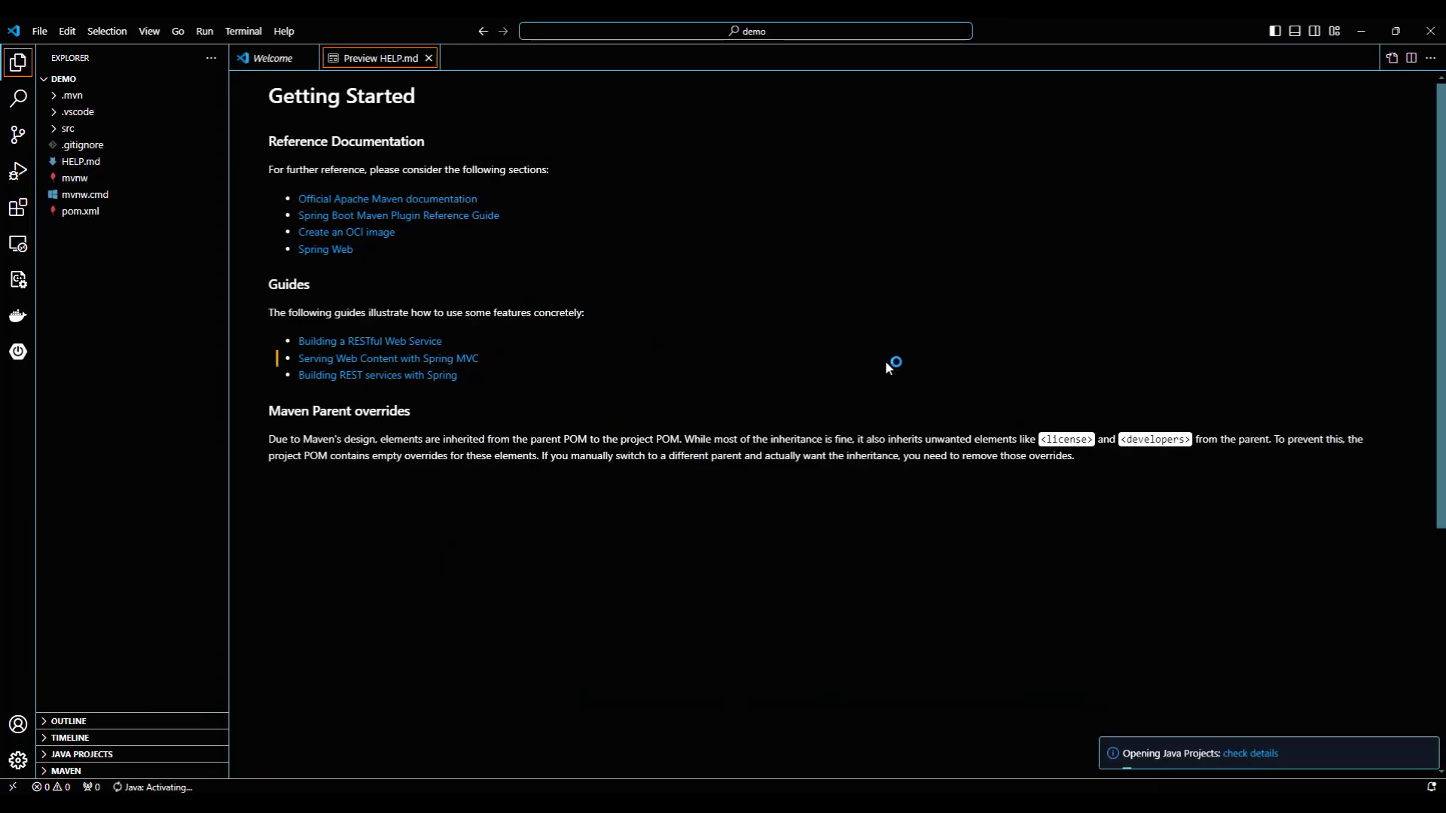
pyautogui.click(1356, 748)
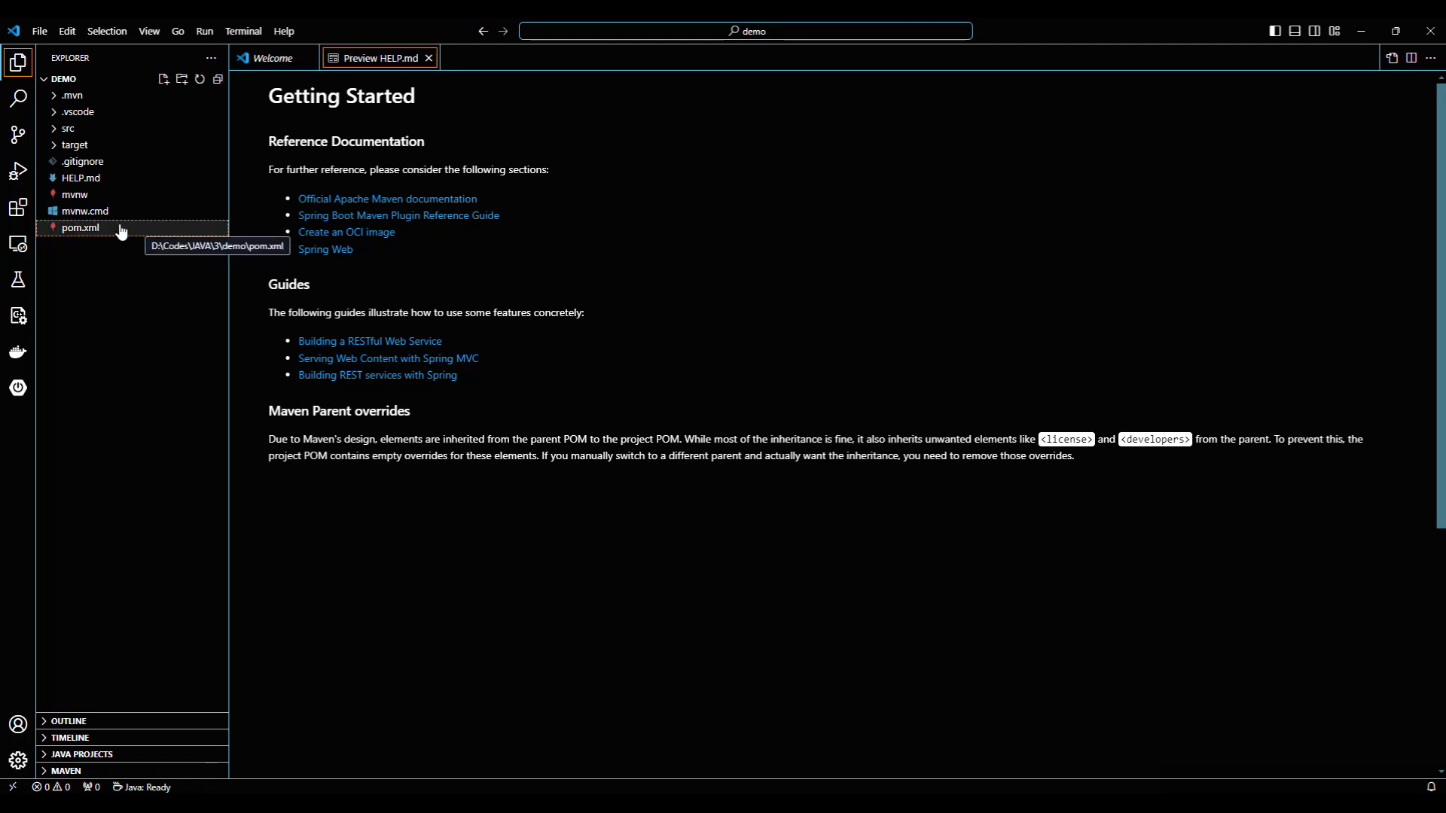
pyautogui.click(18, 388)
pyautogui.click(181, 80)
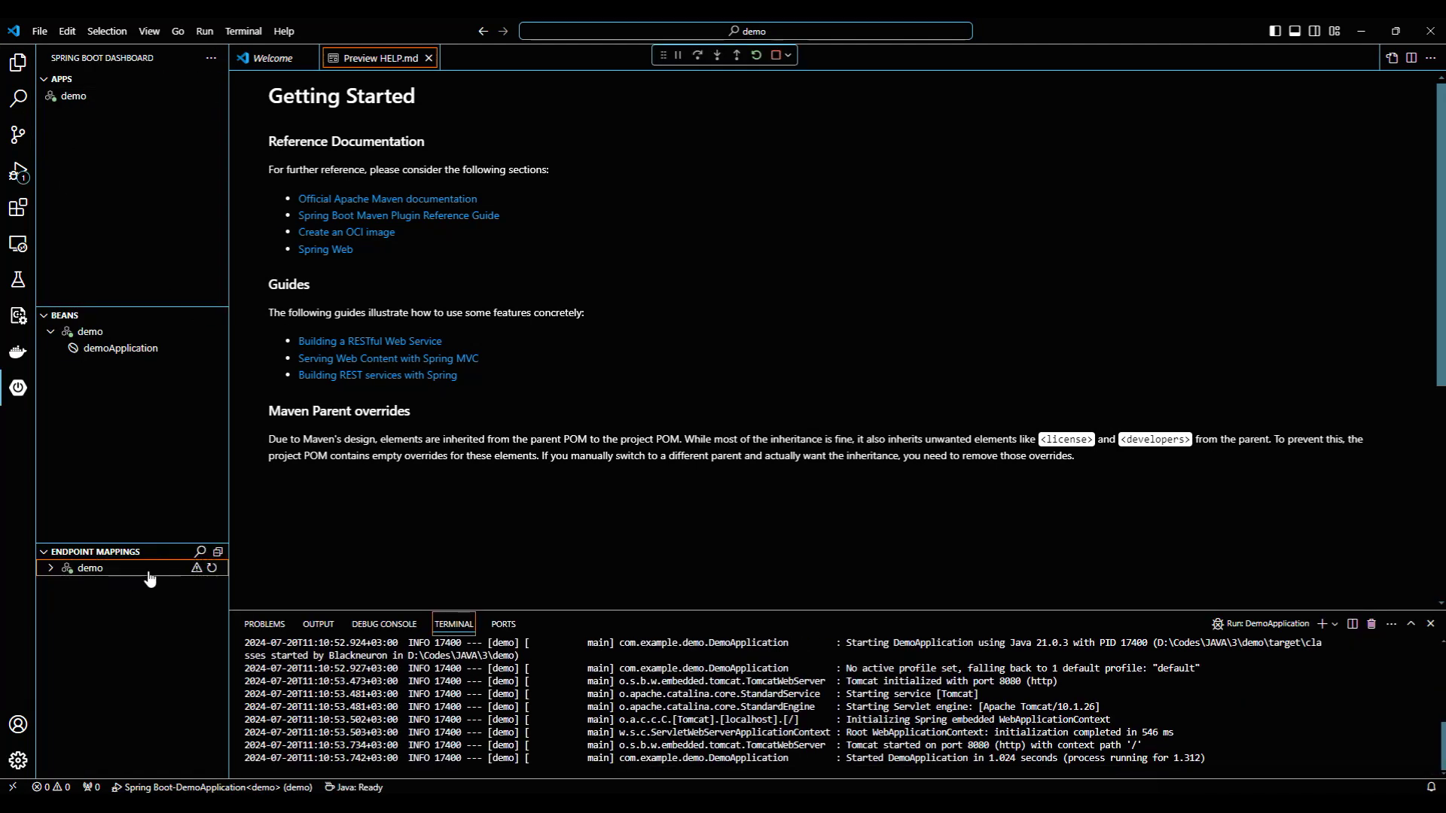
# View /actuator/health in Simple Browser, then create TestController.java
pyautogui.click(91, 569)
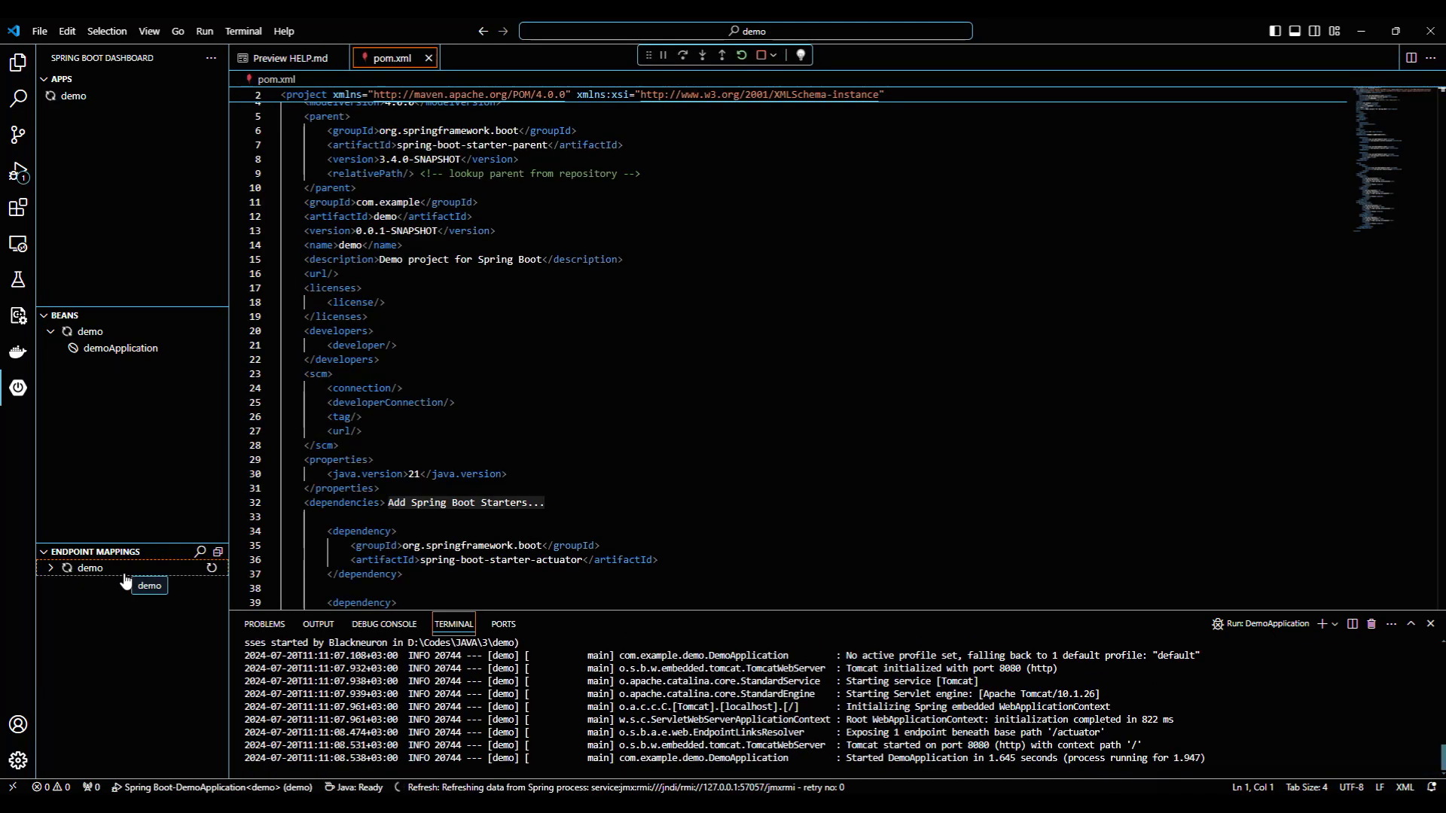
pyautogui.click(131, 428)
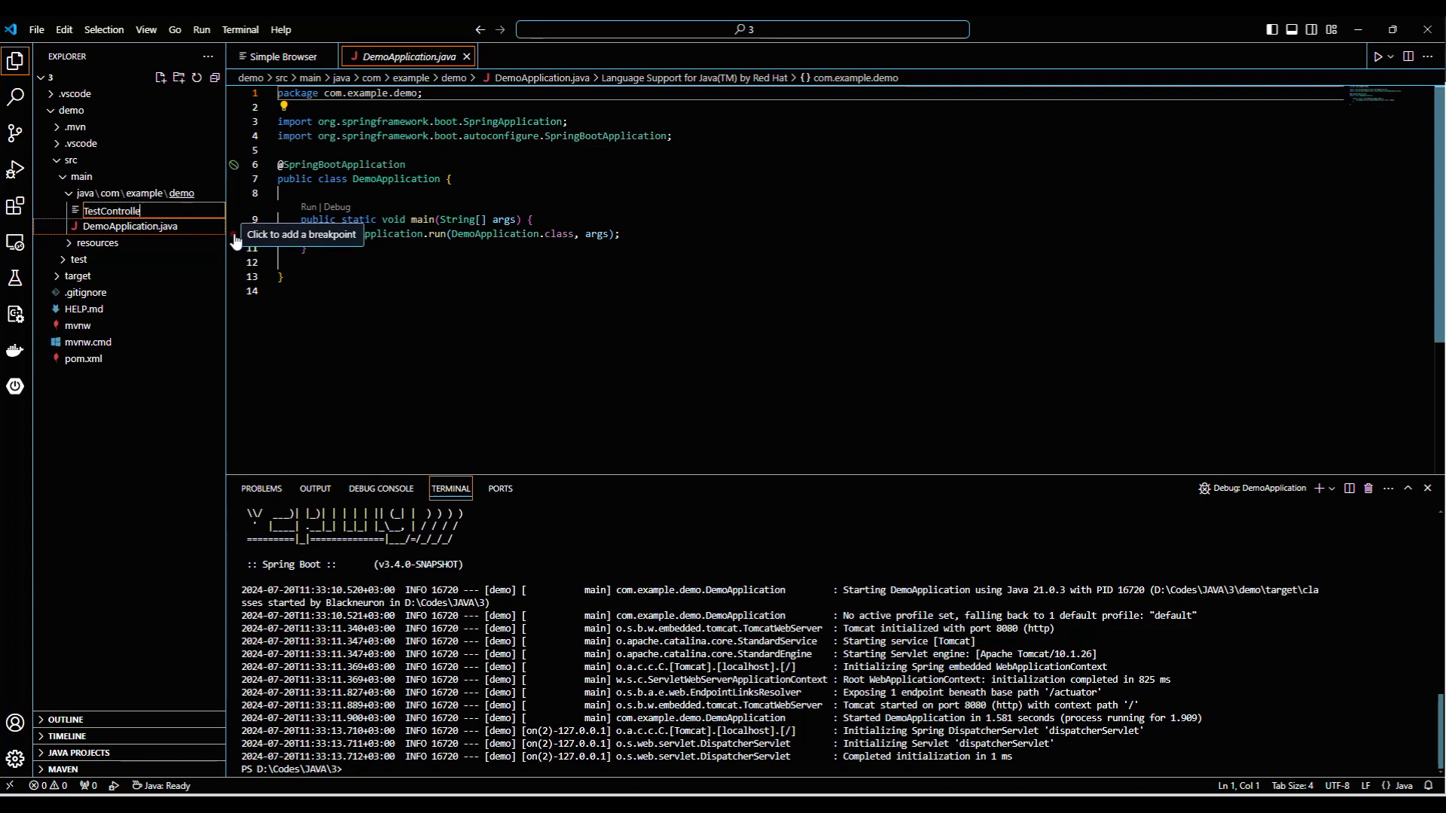
pyautogui.write('r.java')
pyautogui.press('Return')
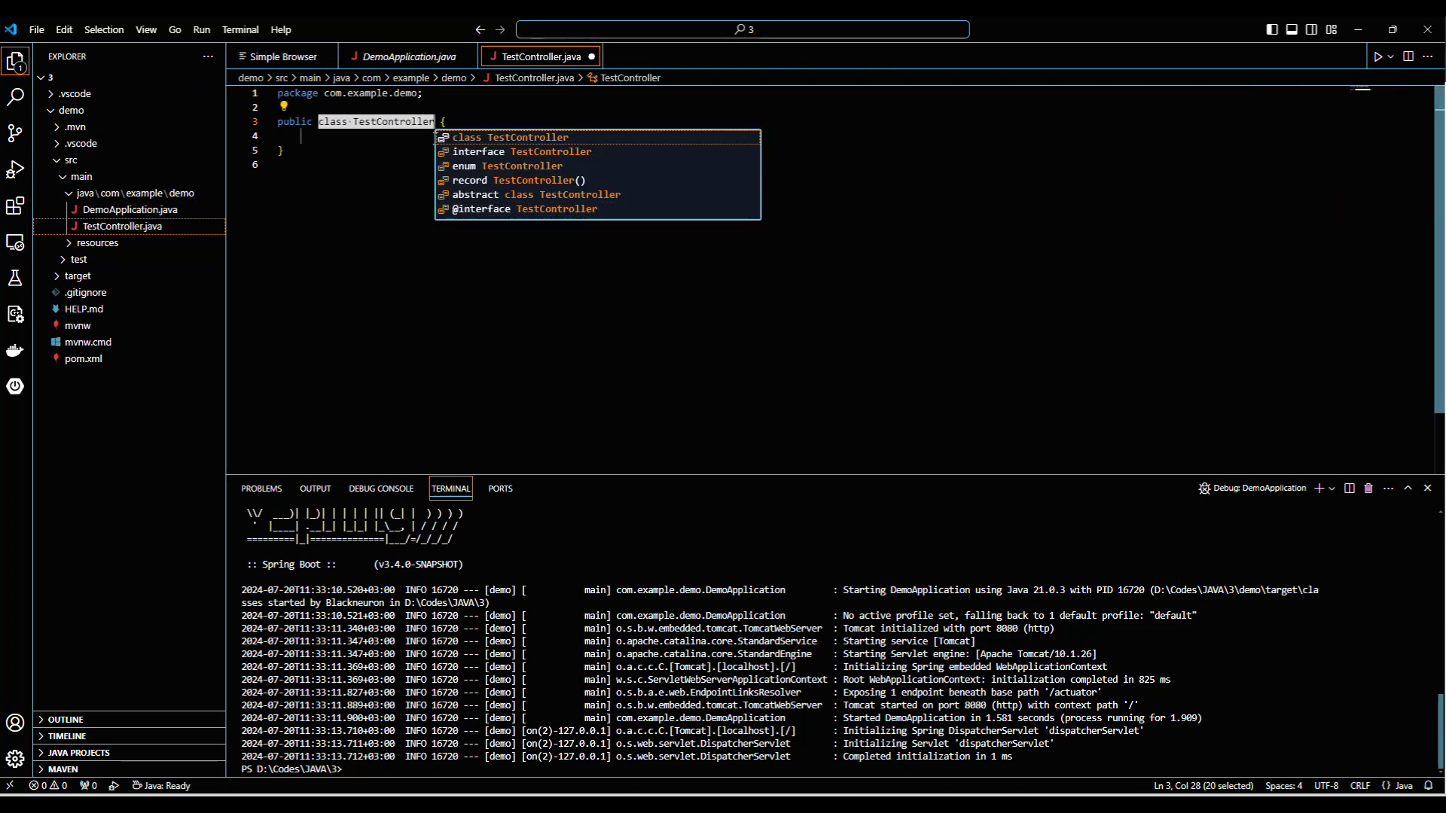
pyautogui.press('Escape')
pyautogui.press('Up')
pyautogui.press('Home')
pyautogui.press('Return')
pyautogui.press('Up')
pyautogui.write('@R')
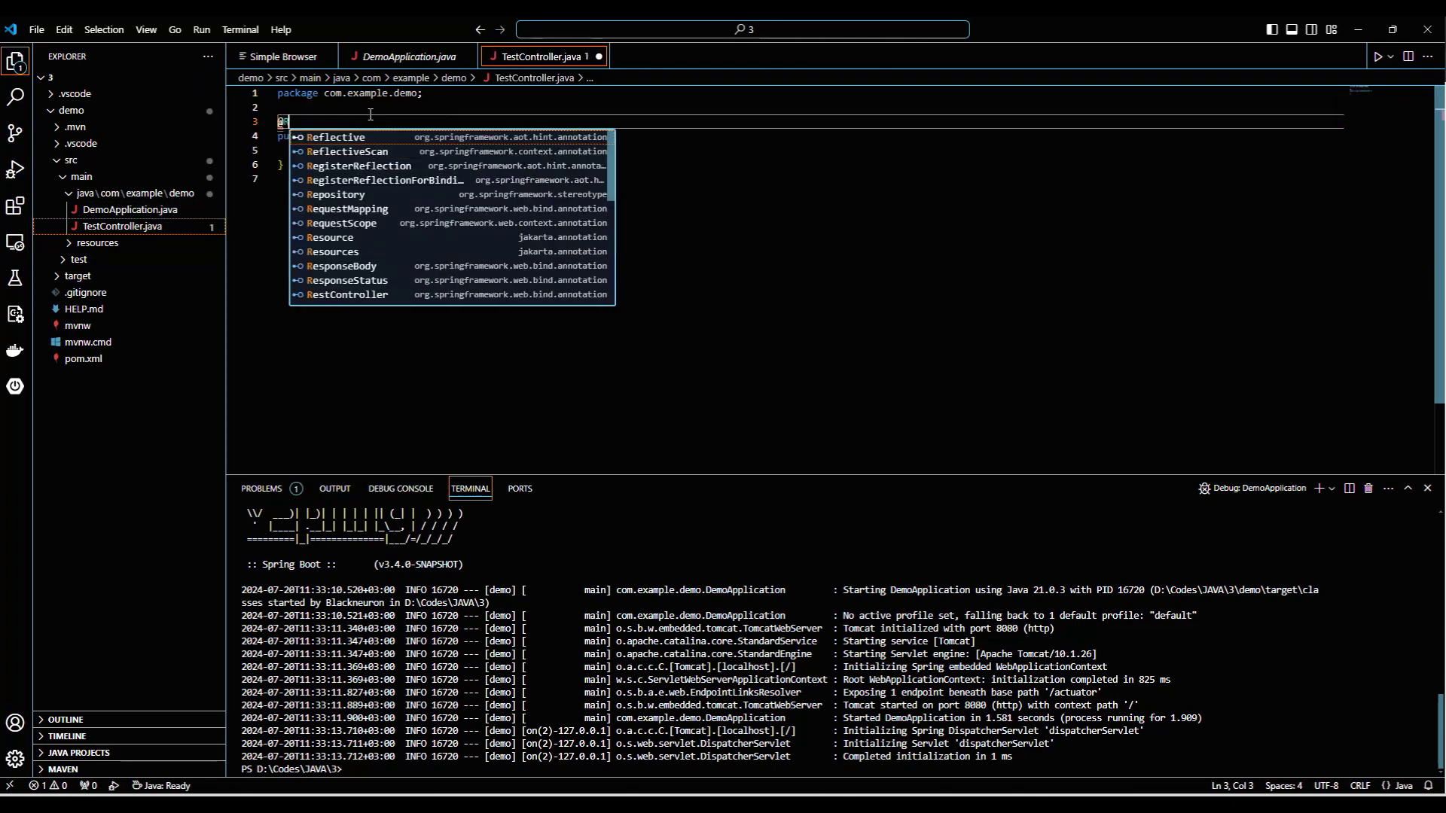
pyautogui.write('estC')
pyautogui.press('Return')
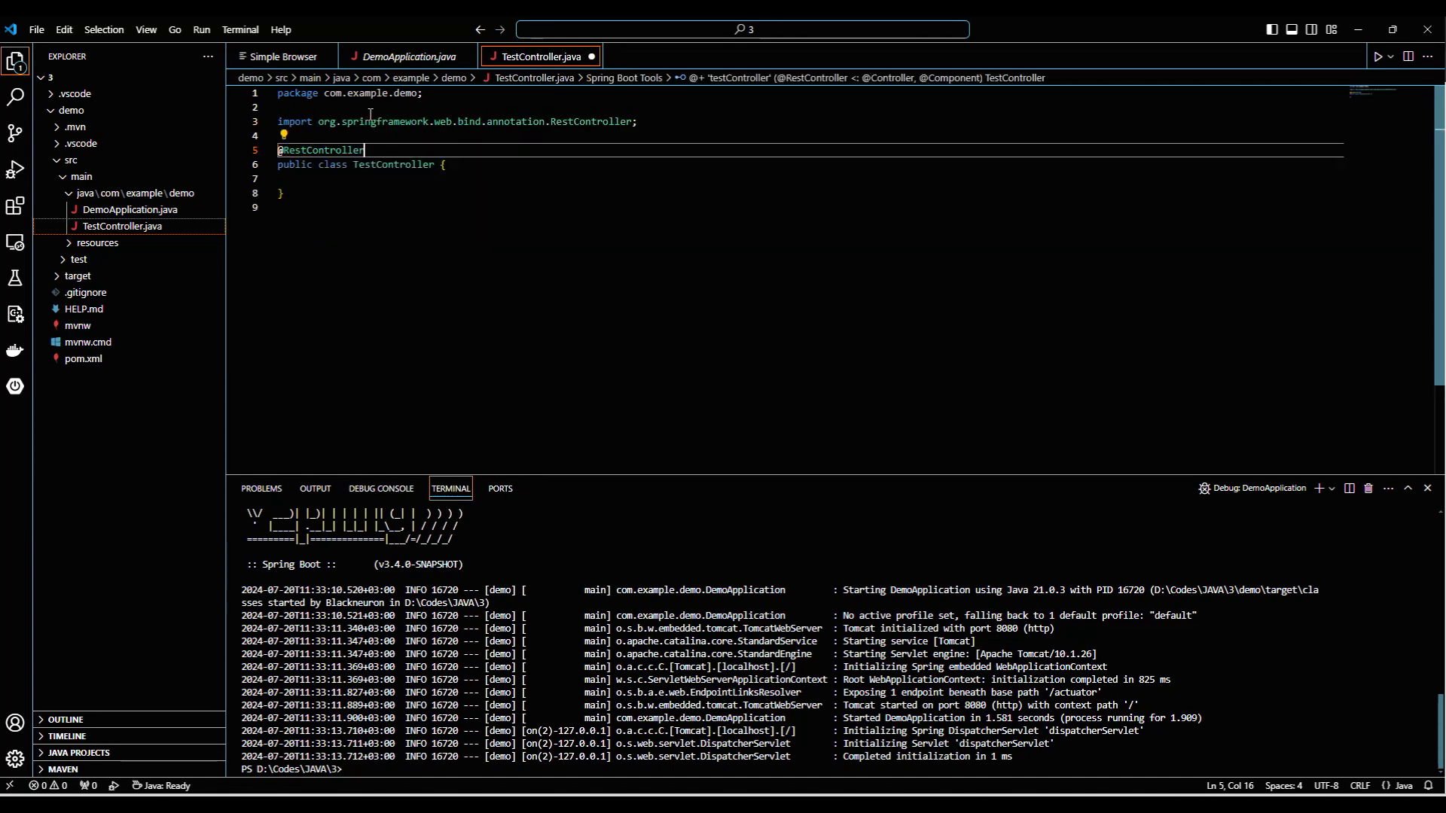
pyautogui.click(321, 180)
pyautogui.write('@Get')
pyautogui.press('Return')
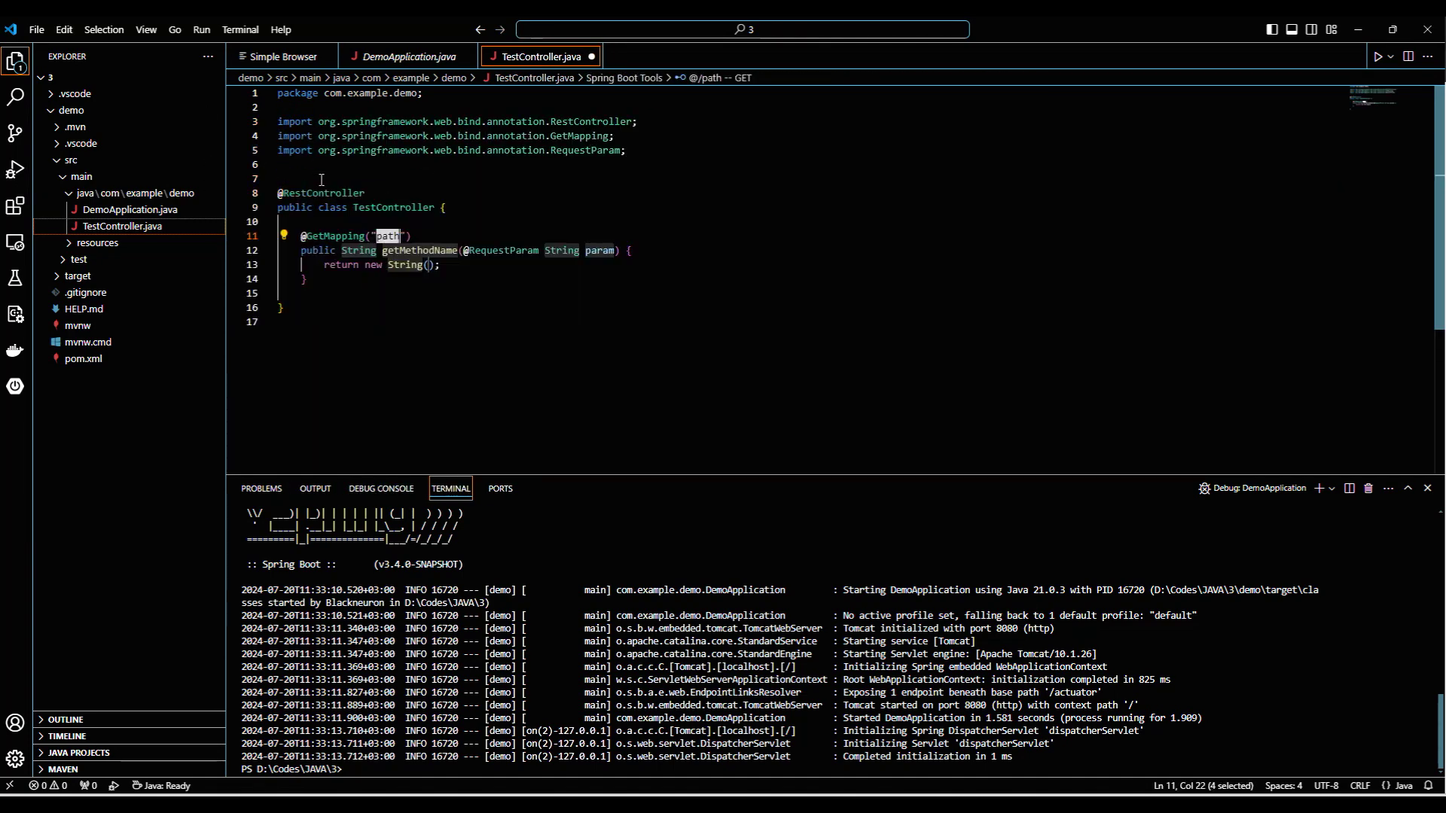
pyautogui.write('test')
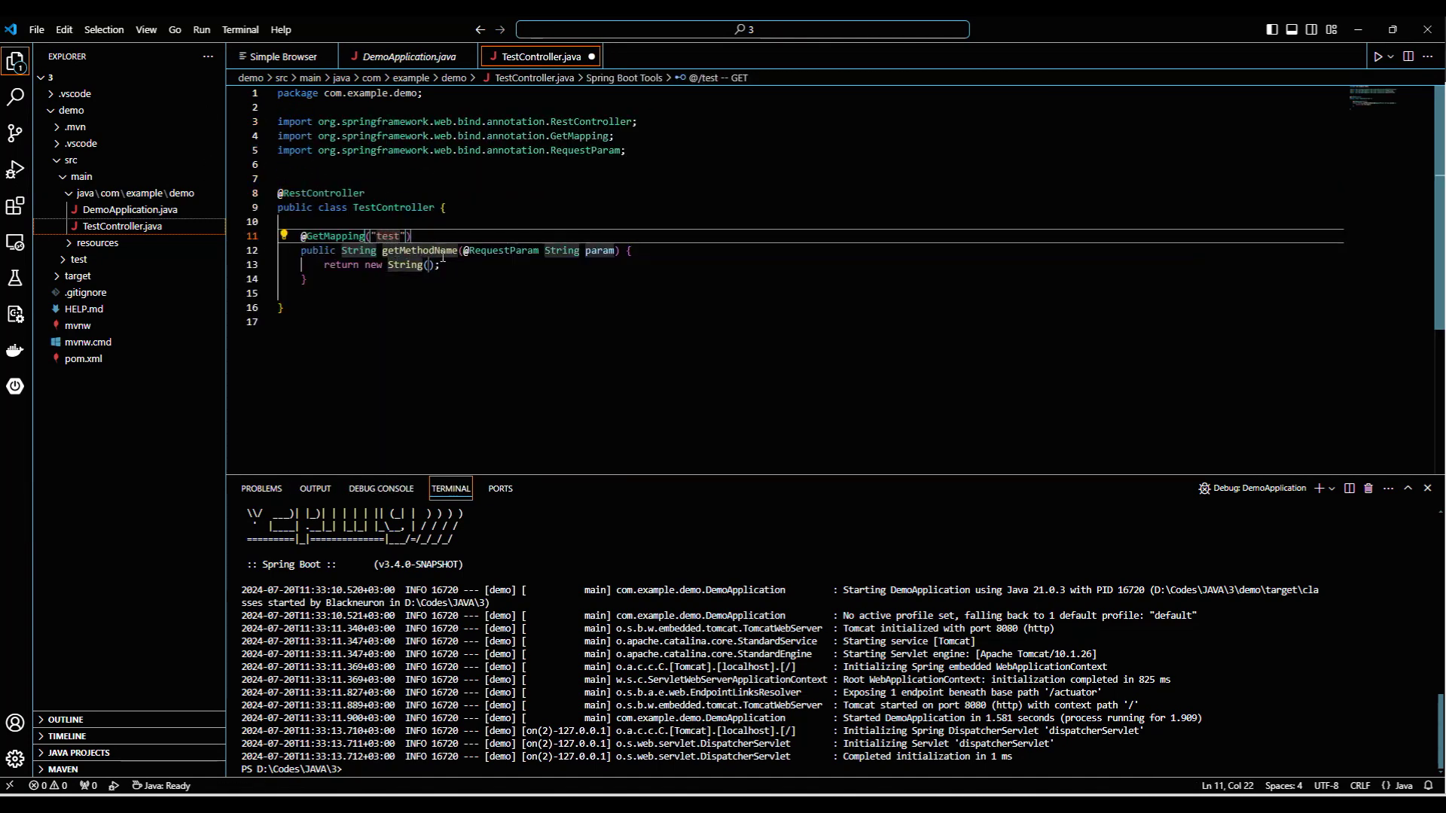
pyautogui.press('Tab')
pyautogui.press('Tab')
pyautogui.press('Tab')
pyautogui.press('BackSpace')
pyautogui.hotkey('shift', 'alt', 'o')
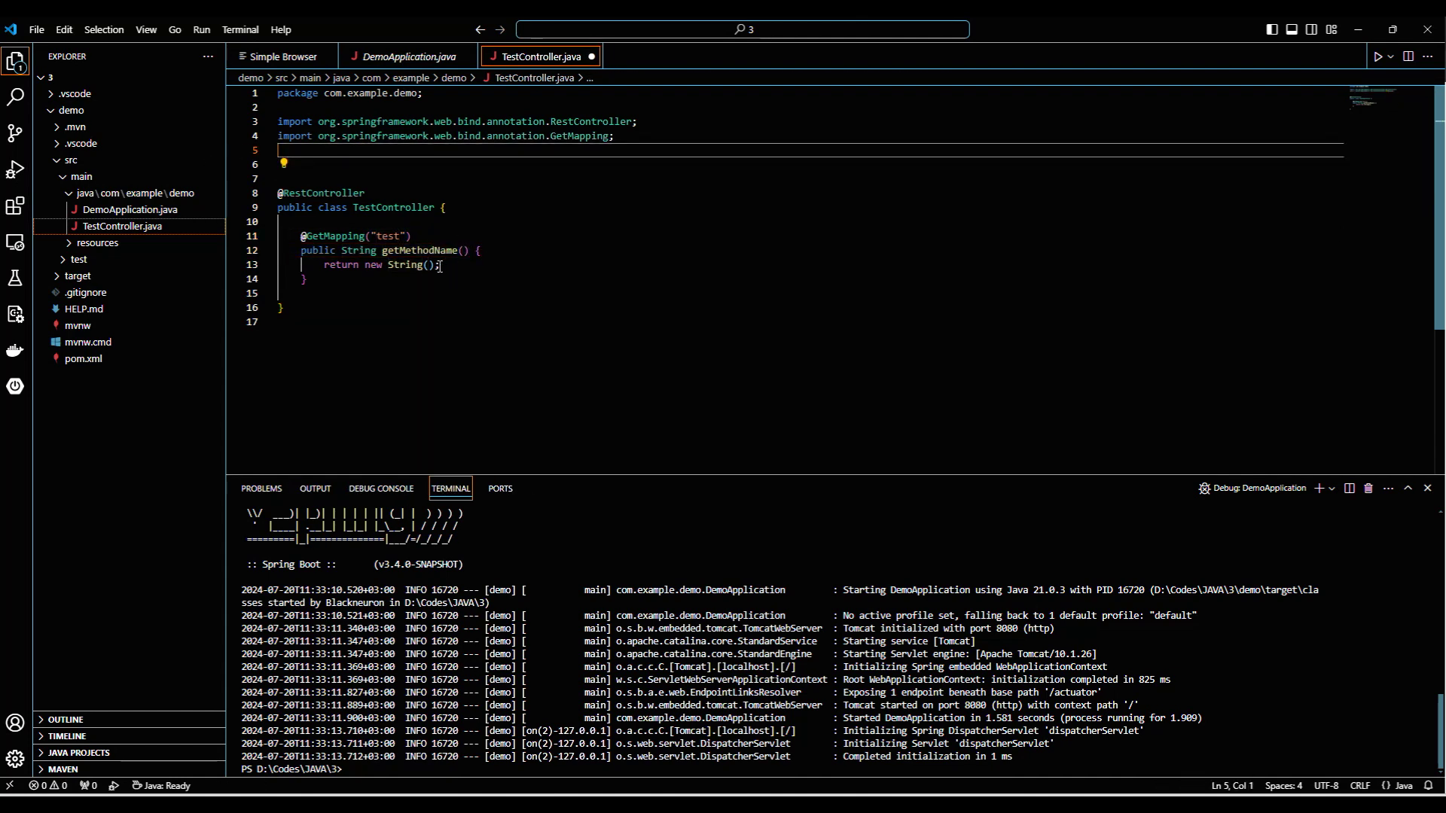
pyautogui.moveTo(442, 268); pyautogui.dragTo(365, 268)
pyautogui.write('"Hello Test"')
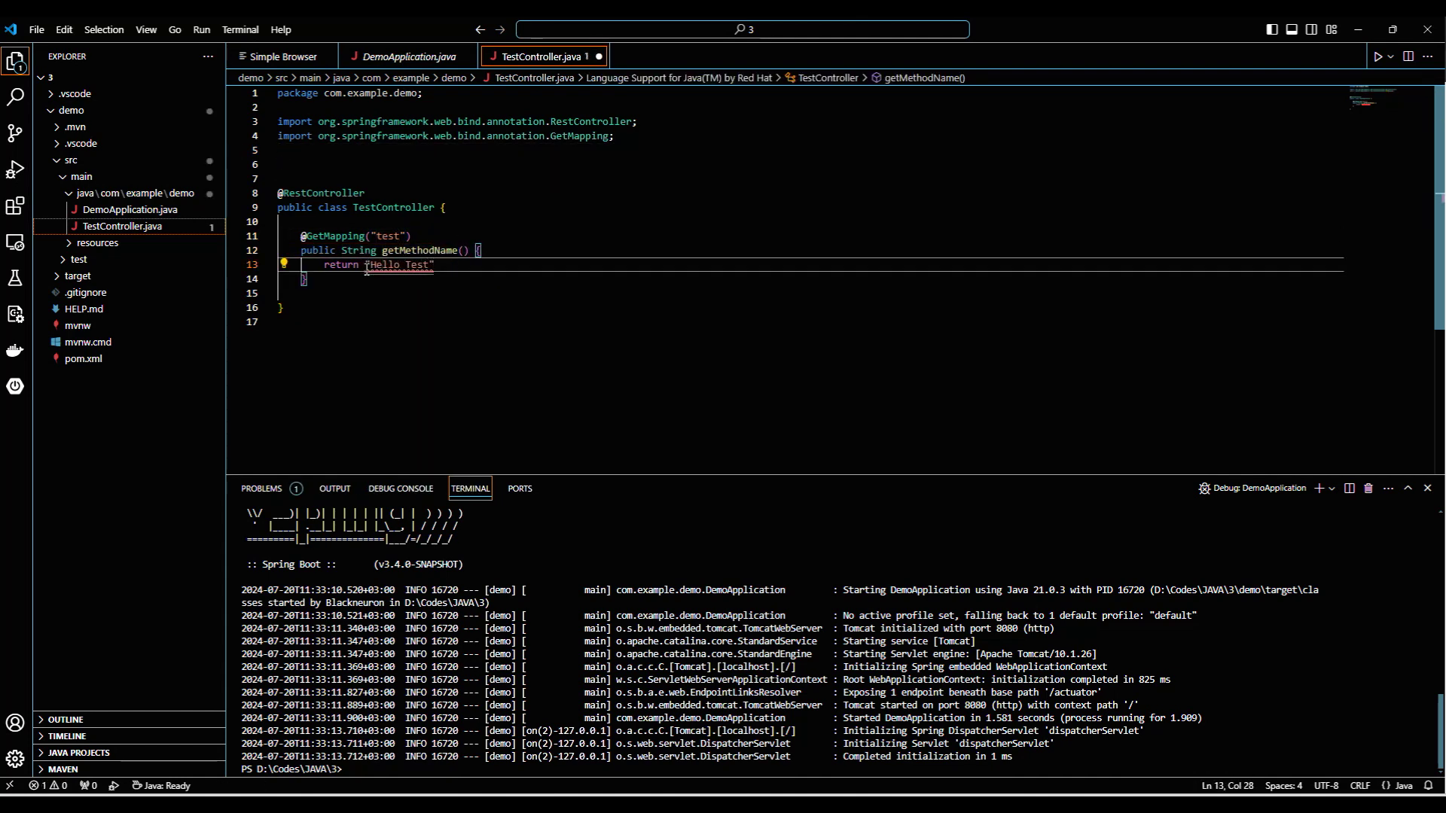
pyautogui.write(';')
# Save TestController, rerun demo, and open /test in Simple Browser showing 'Hello Test'
pyautogui.hotkey('ctrl', 's')
pyautogui.click(15, 351)
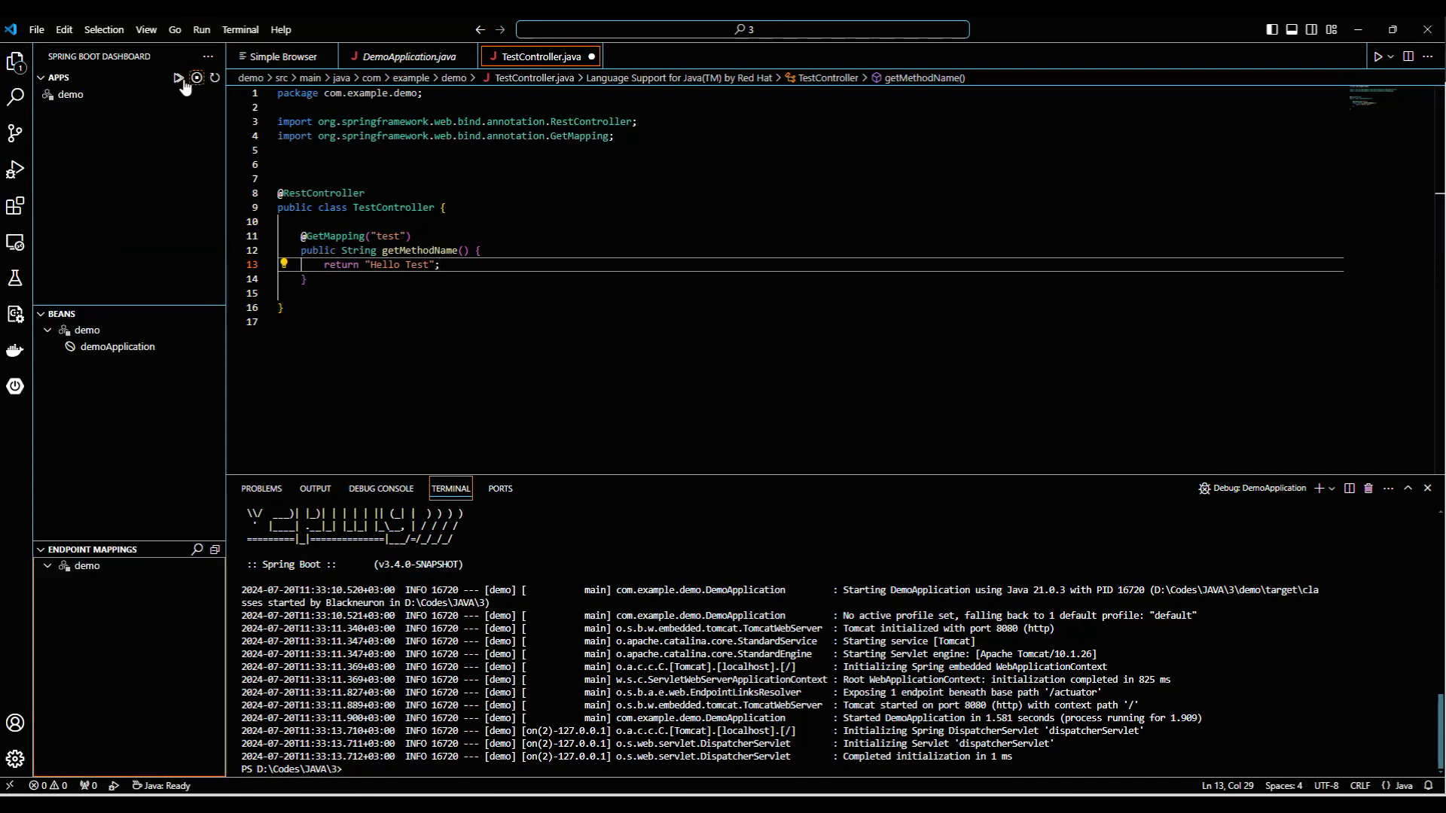
pyautogui.click(193, 93)
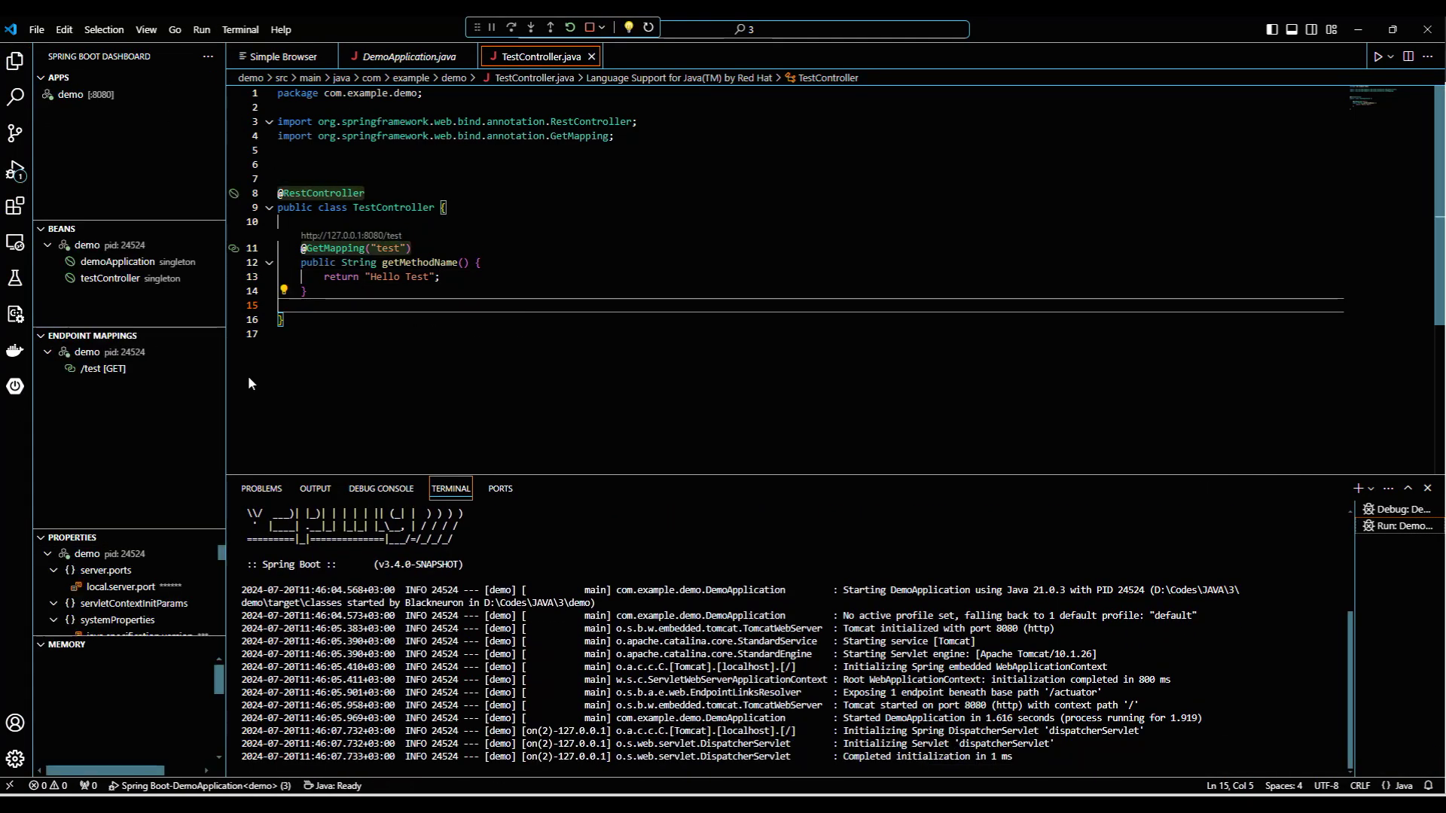
pyautogui.click(209, 369)
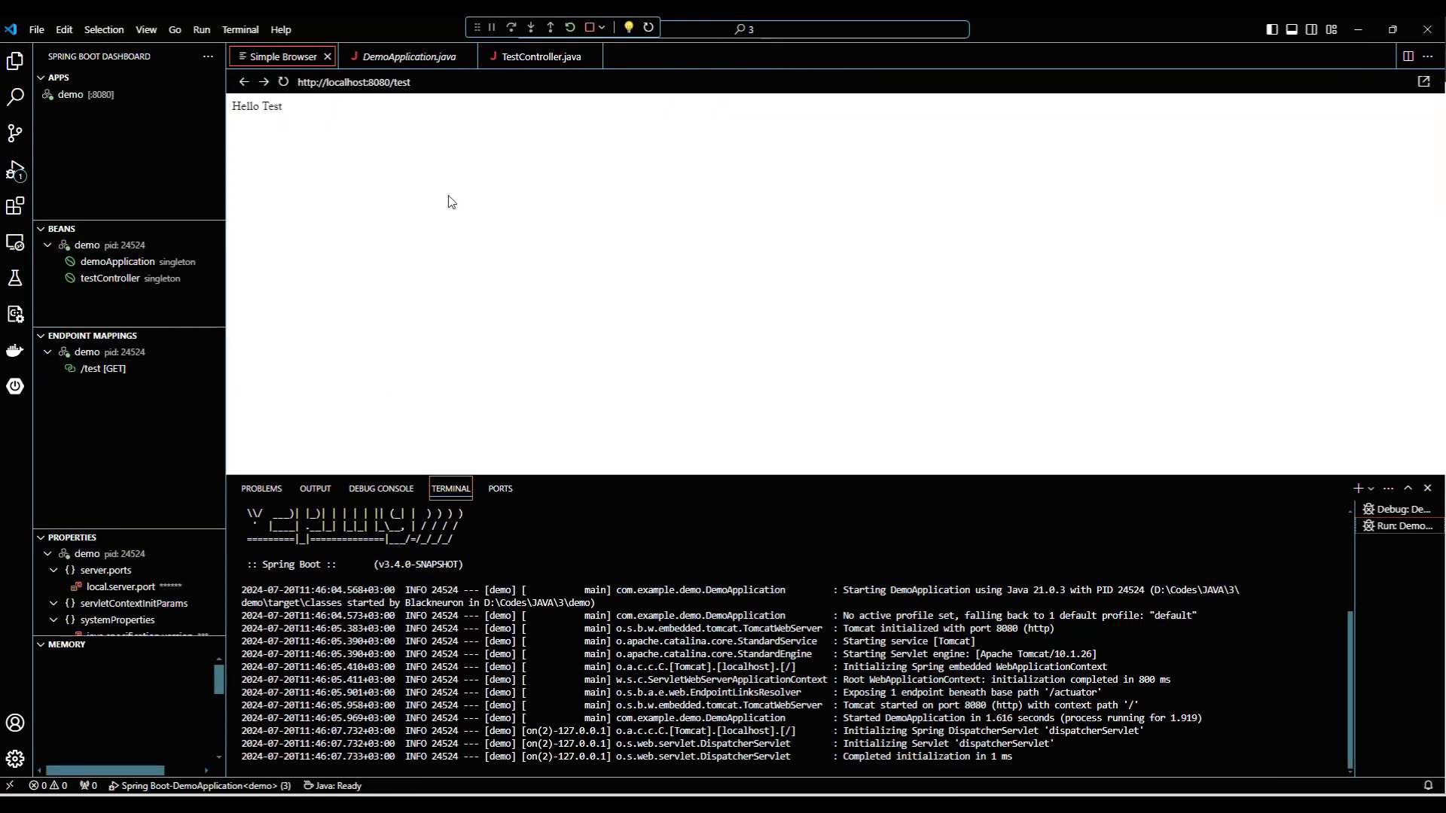